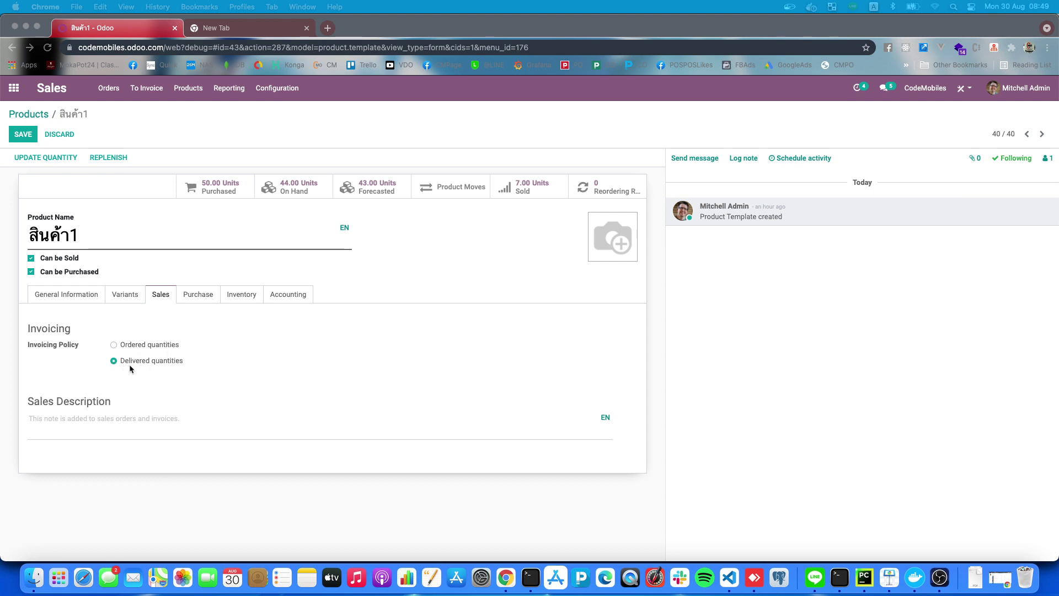
# - Discard the edit of the current product and start a new product named สินค้า2
pyautogui.click(65, 135)
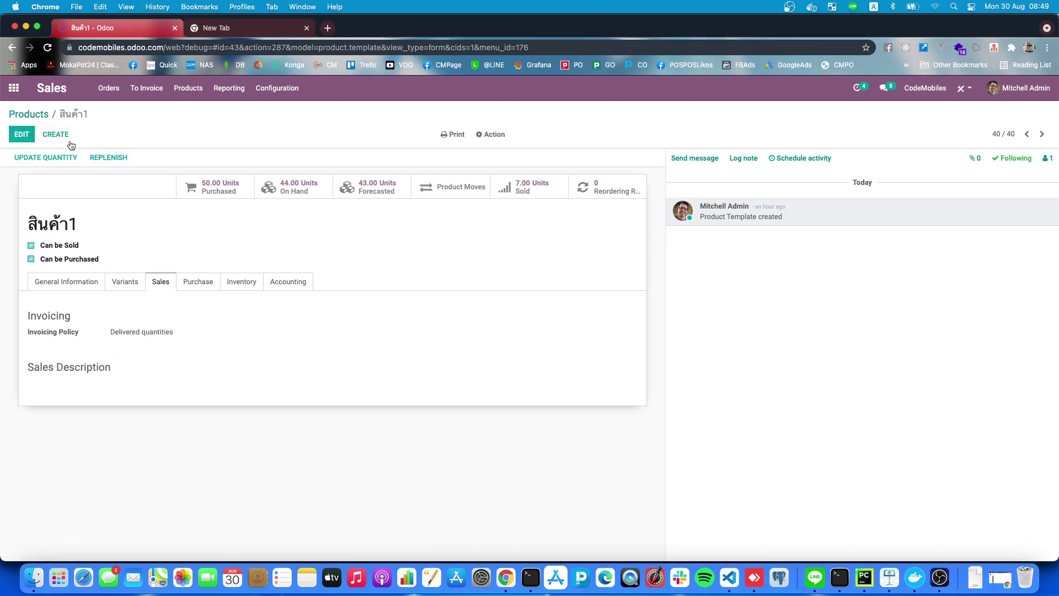
pyautogui.click(65, 136)
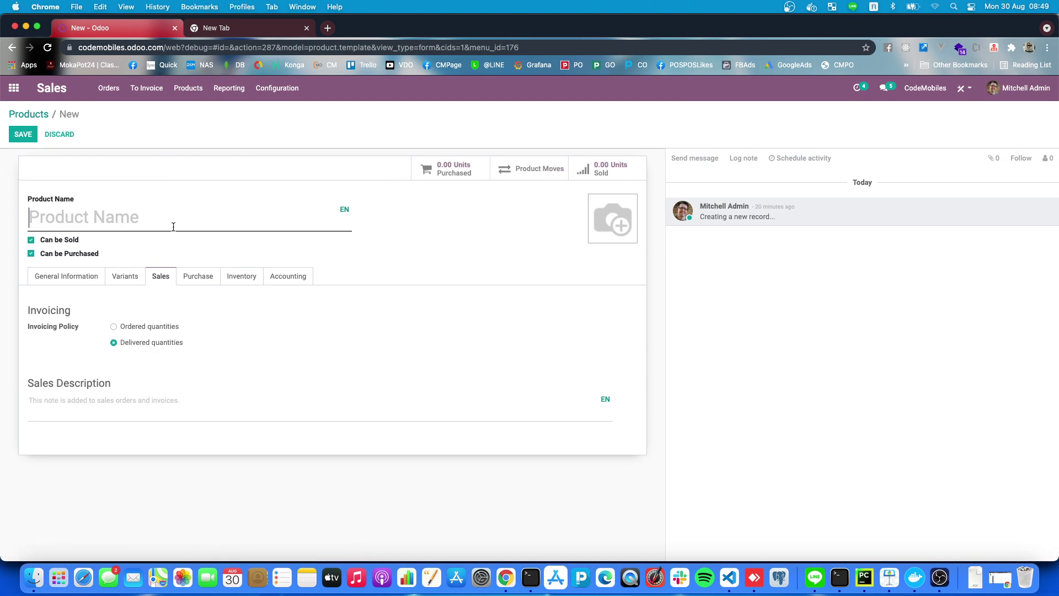
pyautogui.hotkey('ctrl', 'space')
pyautogui.write('สินค้า/')
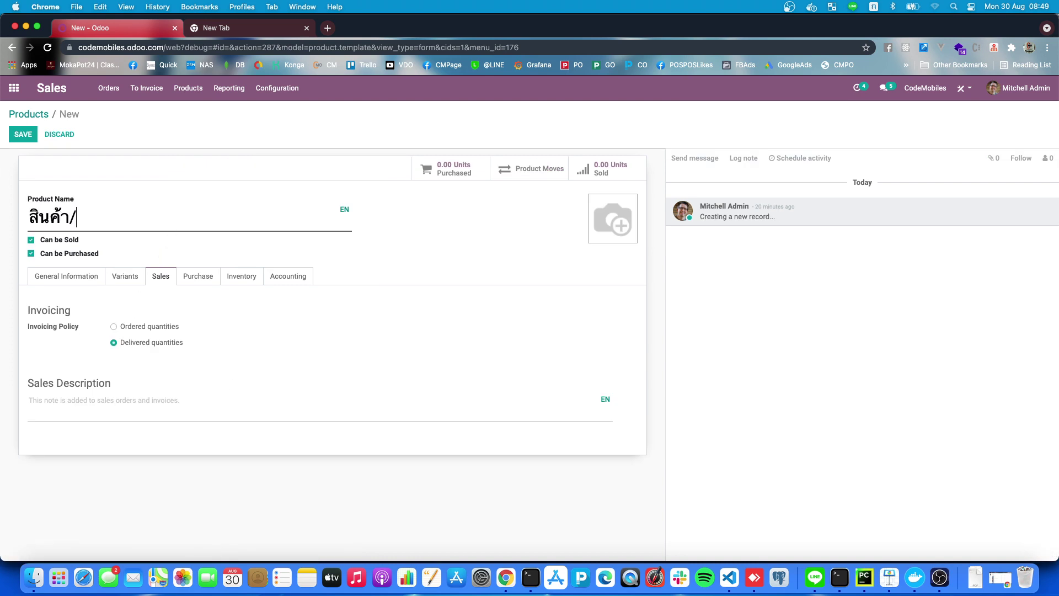
pyautogui.press('BackSpace')
pyautogui.write('2')
# - Make the new product a Storable Product with a sales price of 50 and a cost of 20
pyautogui.click(56, 276)
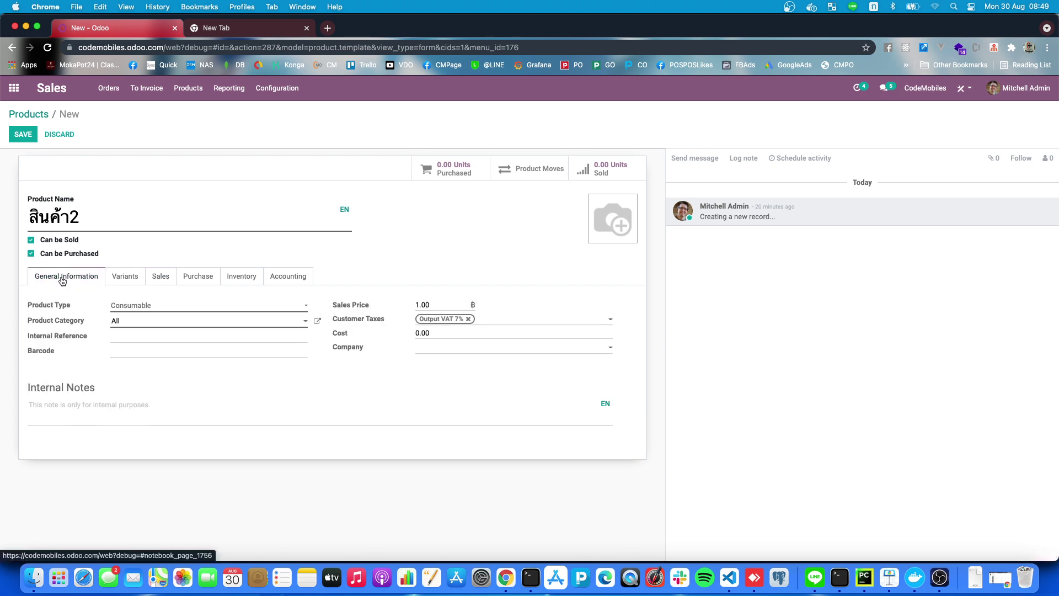
pyautogui.click(139, 309)
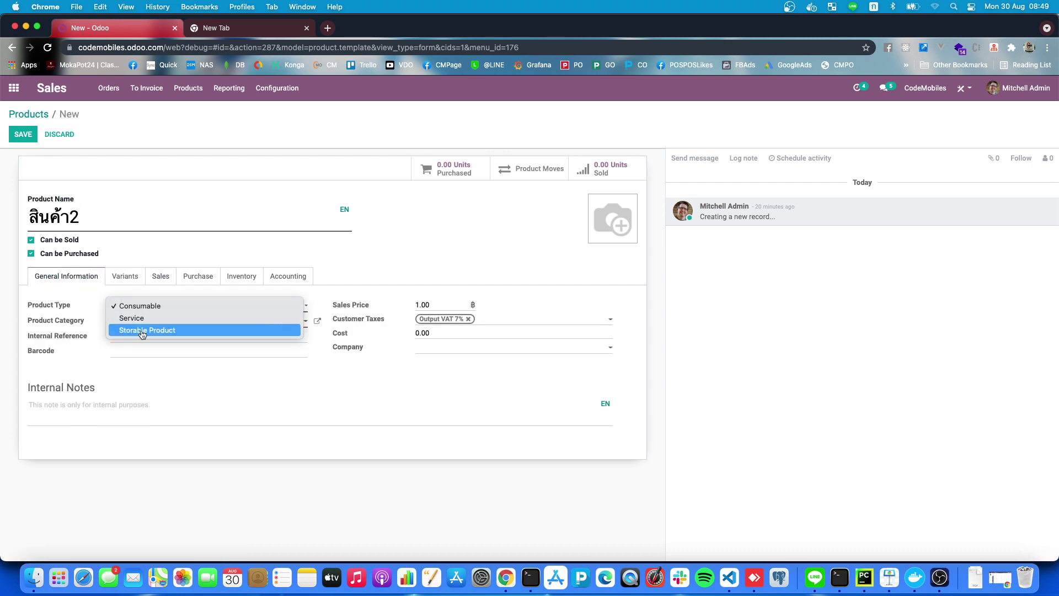
pyautogui.click(174, 332)
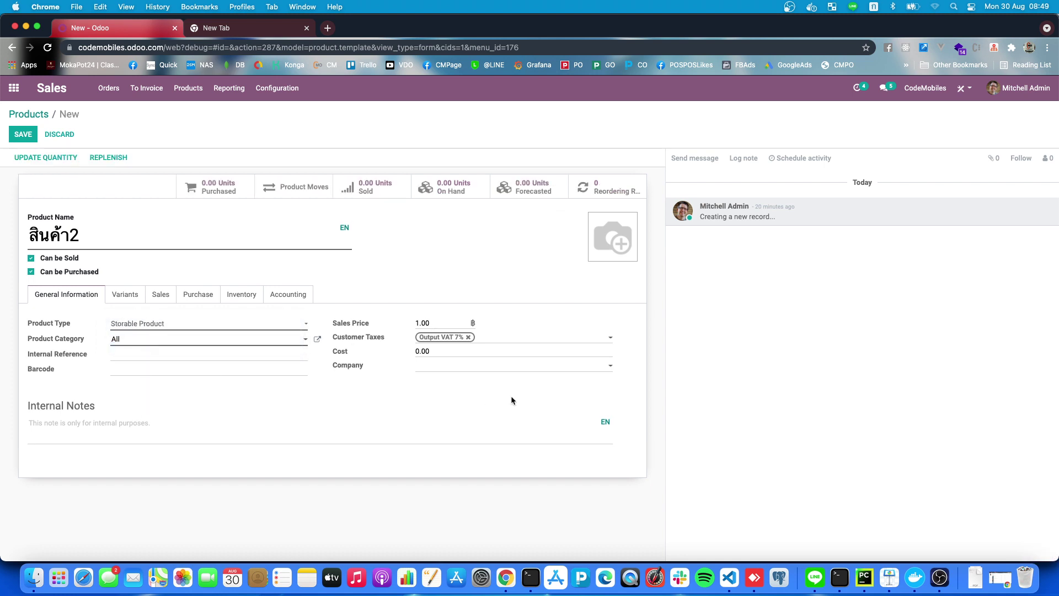
pyautogui.click(444, 319)
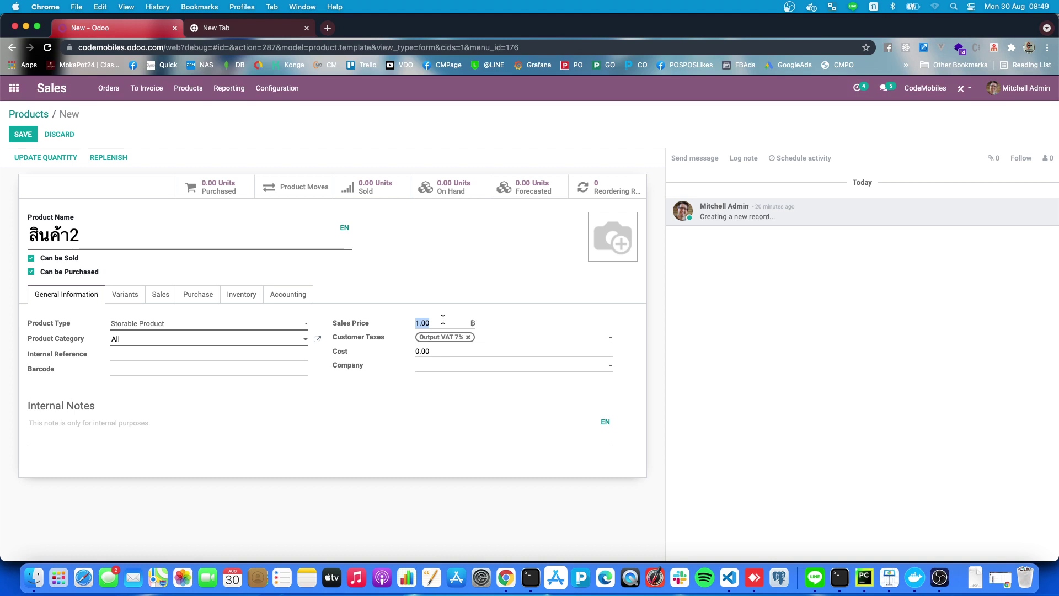
pyautogui.write('50')
pyautogui.click(445, 354)
pyautogui.write('20')
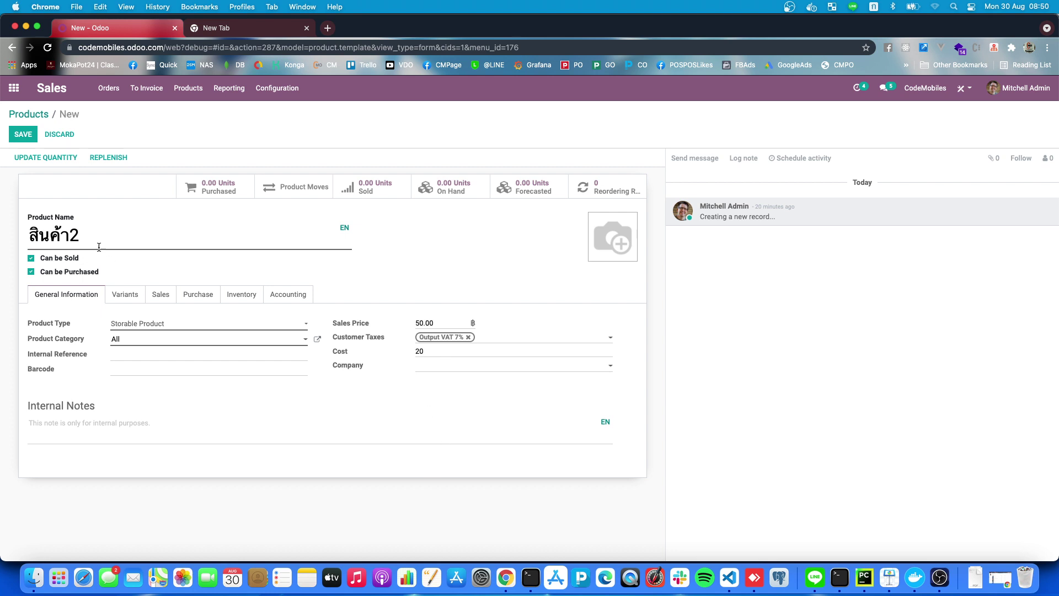
# - Check the new product's default invoicing policy, then discard the unsaved product
pyautogui.click(156, 298)
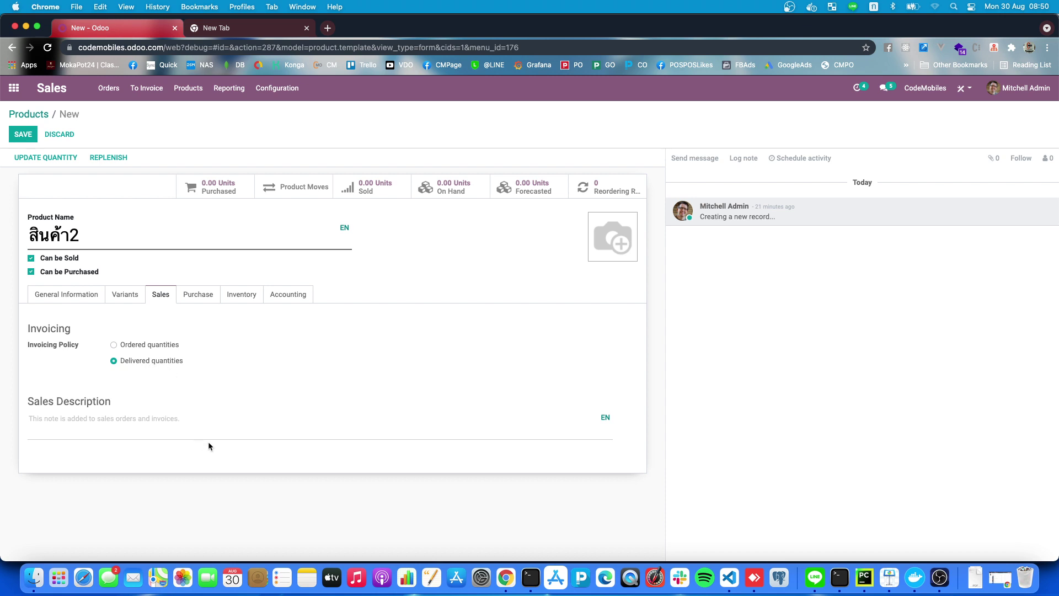
pyautogui.click(64, 136)
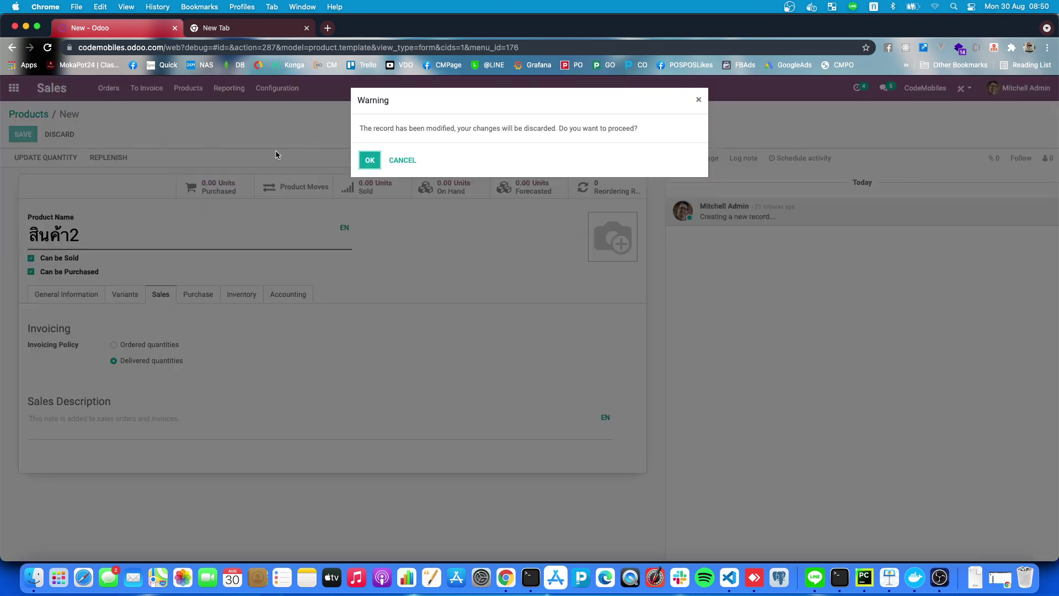
pyautogui.click(369, 162)
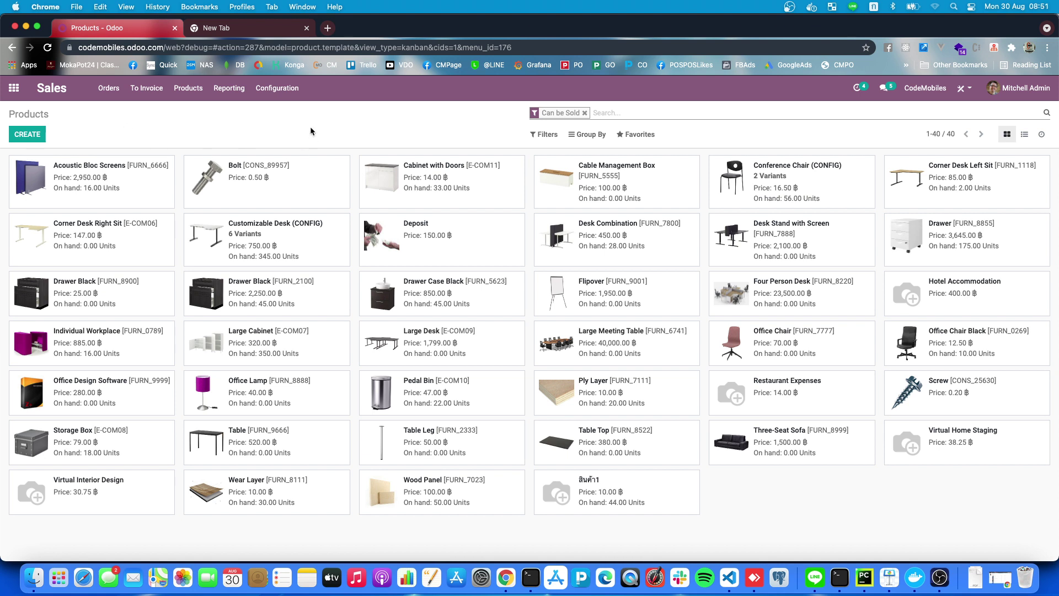
# - Open the Sales section of the main Settings app
pyautogui.click(281, 90)
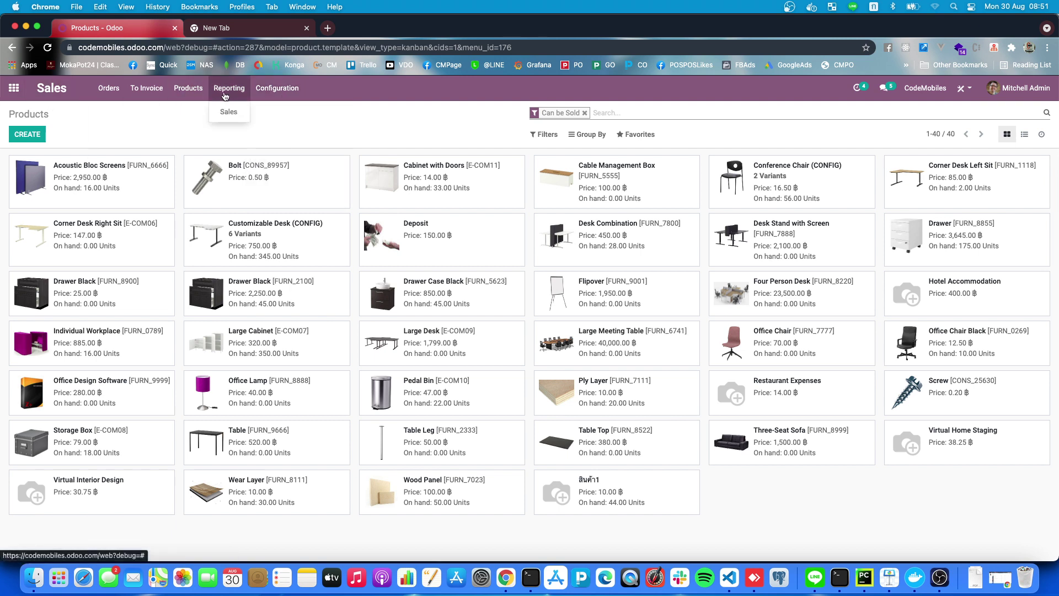
pyautogui.click(285, 120)
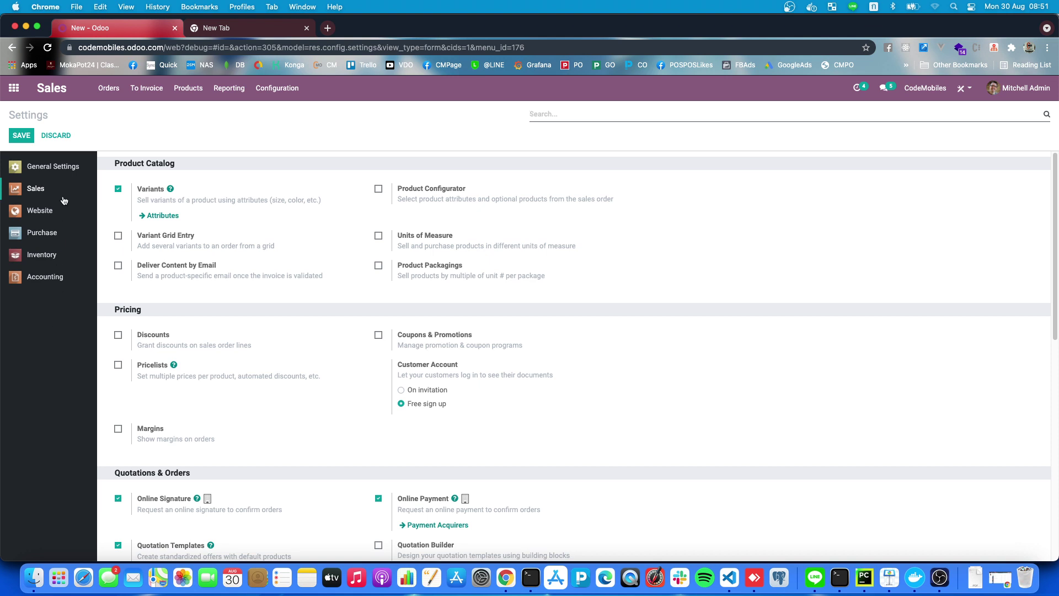
pyautogui.click(13, 88)
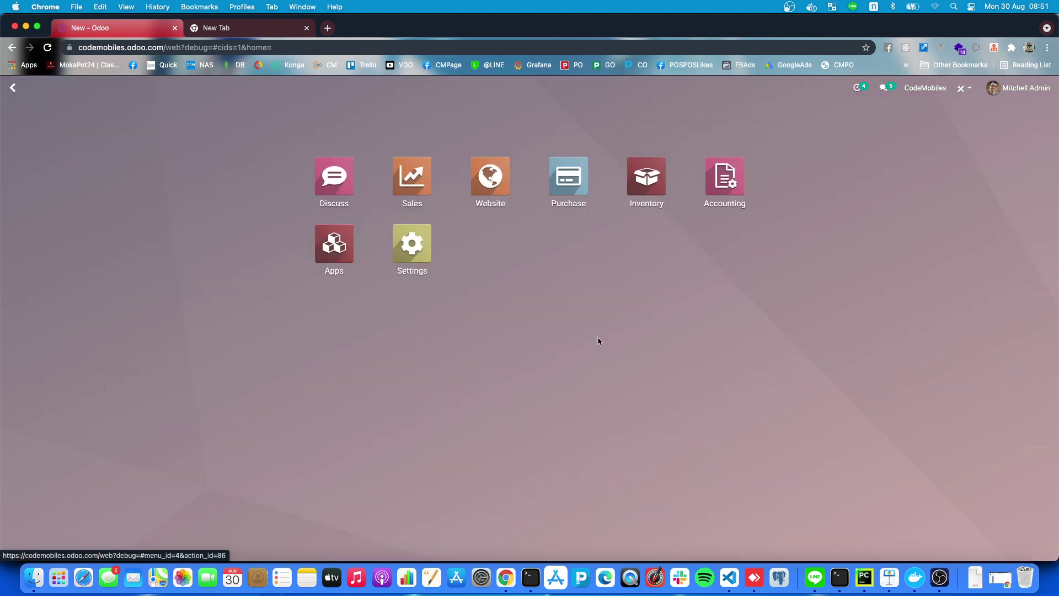
pyautogui.click(412, 248)
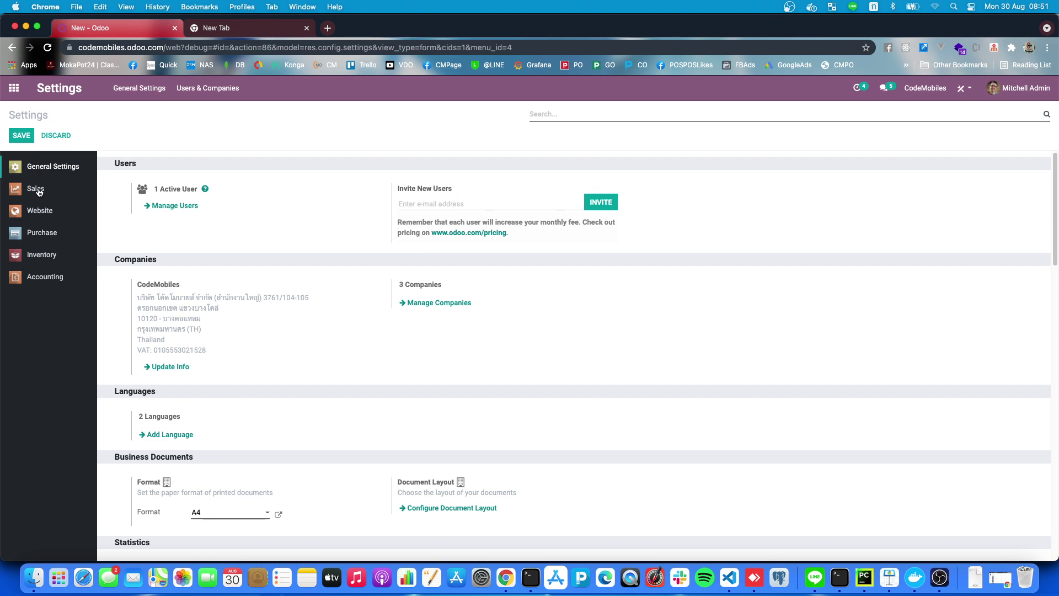
pyautogui.click(51, 191)
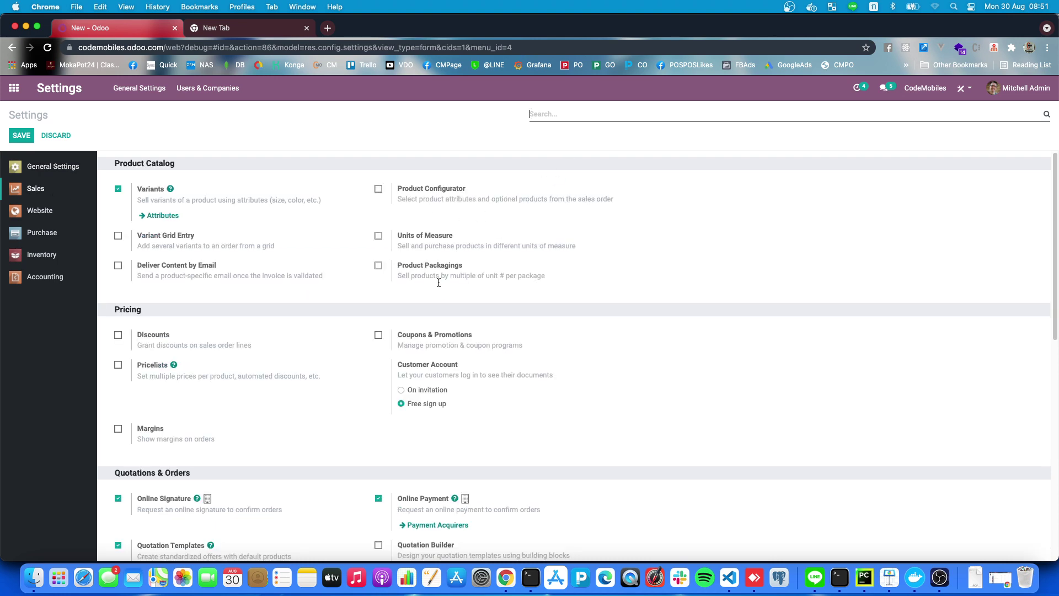
# - Set the default invoicing policy for sales to "Invoice what is ordered" and save the settings
pyautogui.scroll(-10, 438, 282)
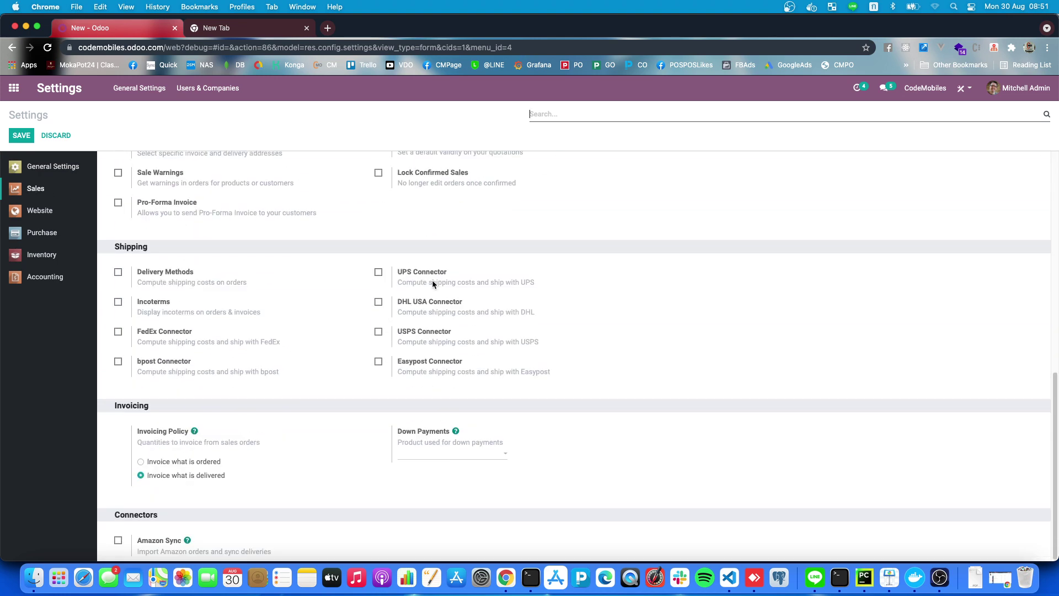
pyautogui.scroll(2, 419, 293)
pyautogui.scroll(-2, 133, 449)
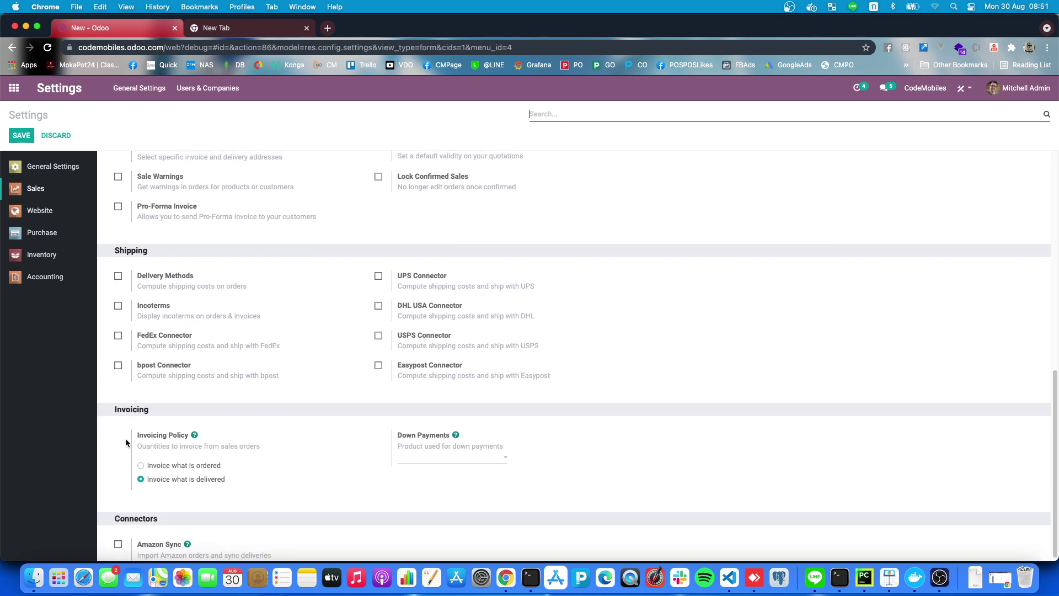
pyautogui.scroll(1, 179, 480)
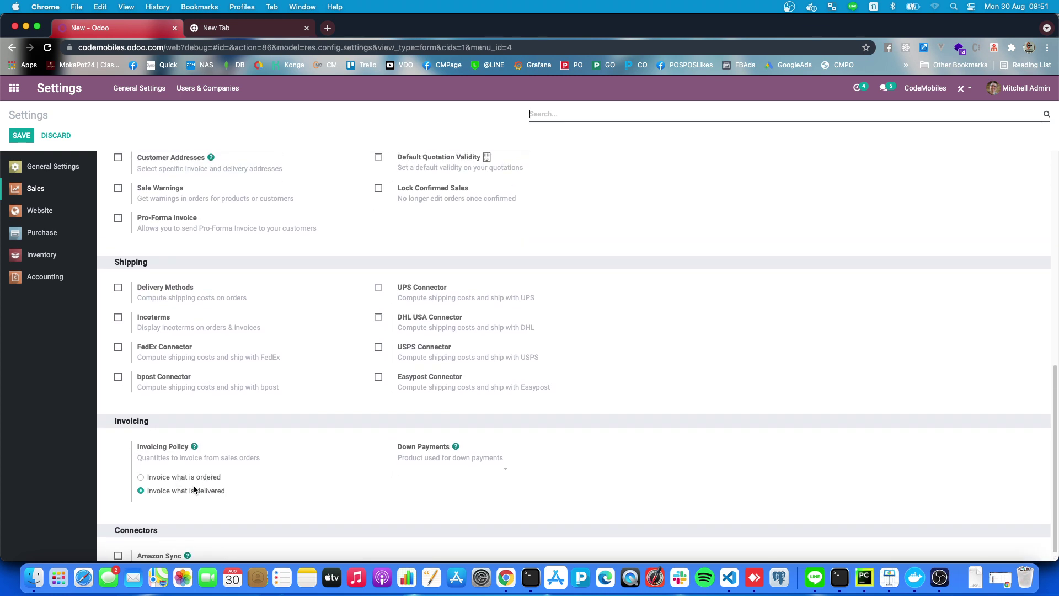
pyautogui.scroll(-1, 205, 503)
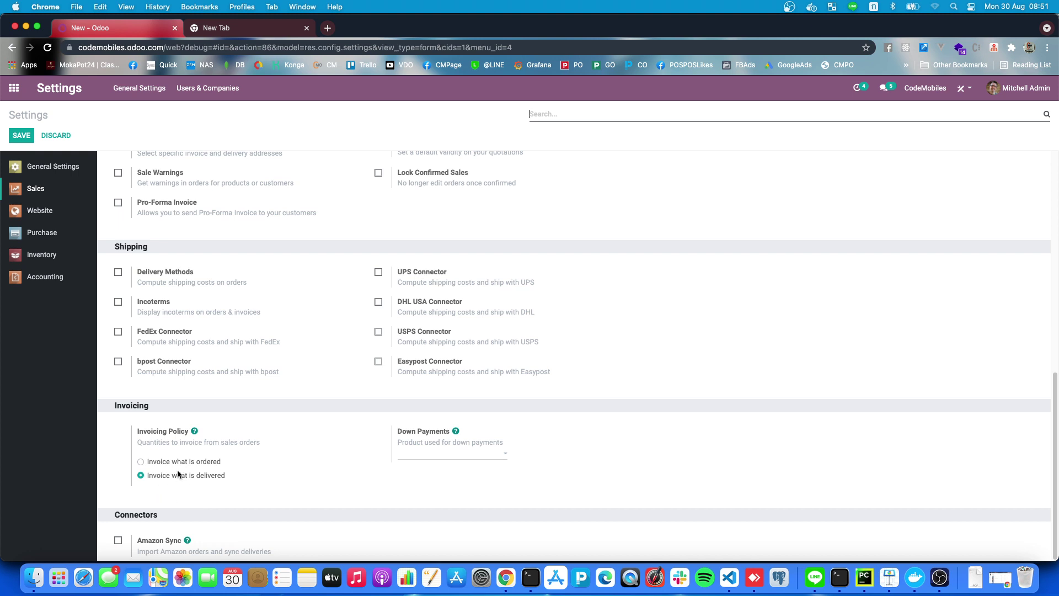
pyautogui.click(213, 462)
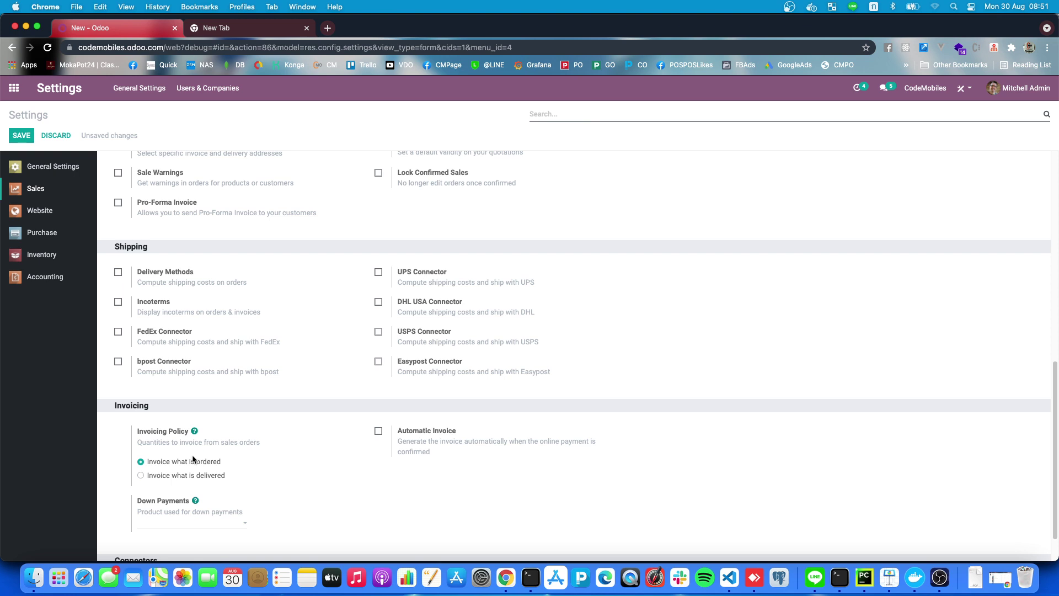
pyautogui.moveTo(194, 459)
pyautogui.click(21, 135)
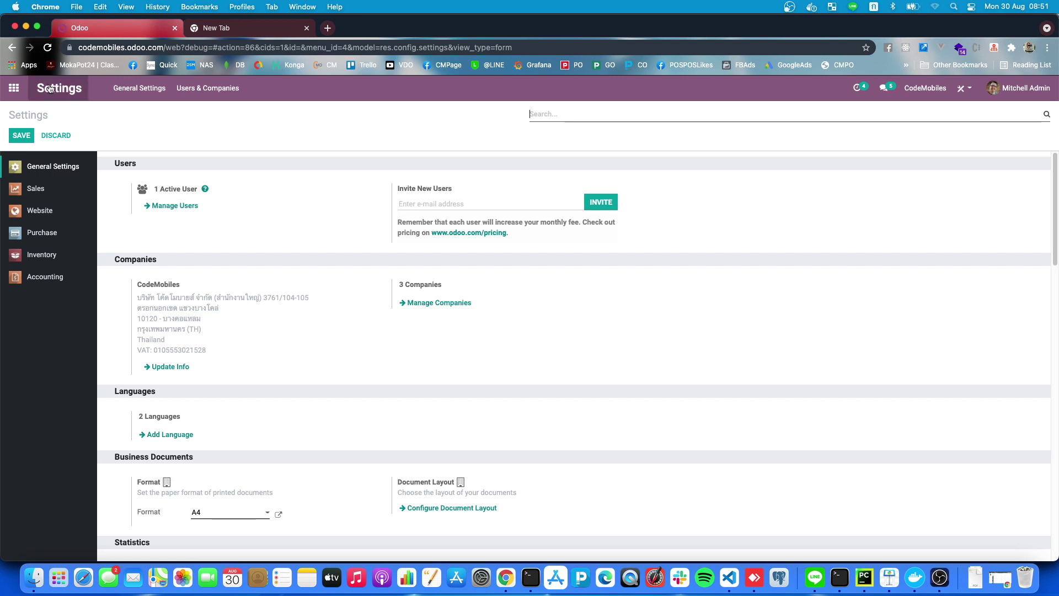
# - Switch to the Inventory app and start a new product from its product list
pyautogui.click(15, 88)
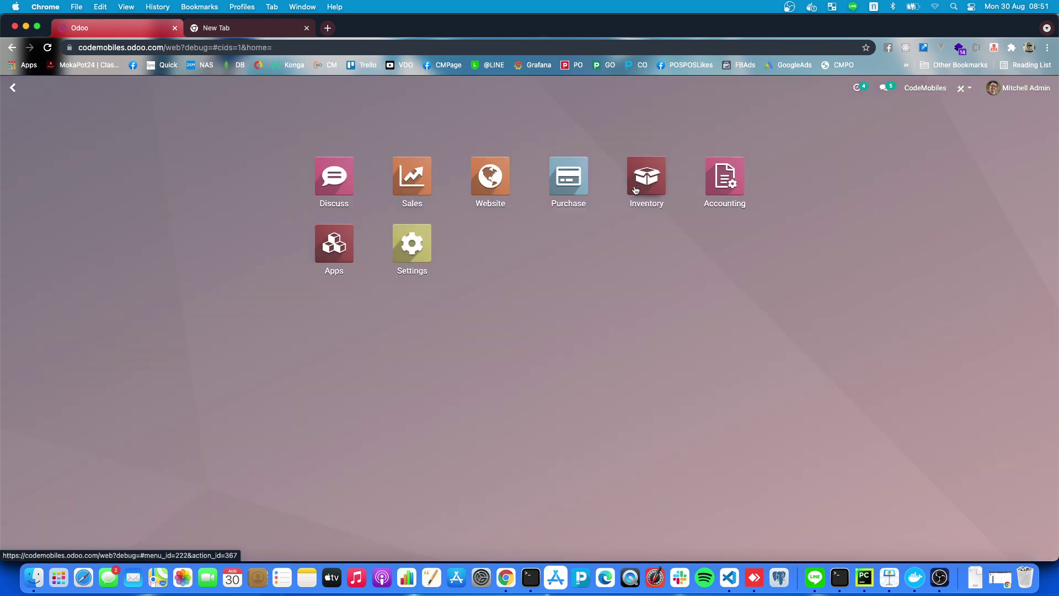
pyautogui.click(637, 213)
pyautogui.click(219, 87)
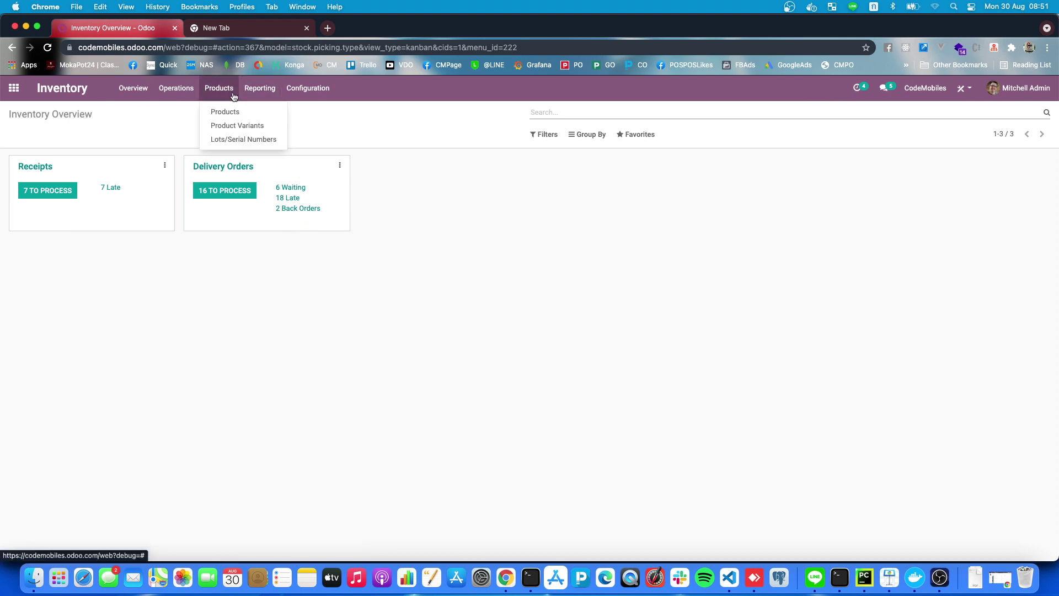
pyautogui.click(243, 111)
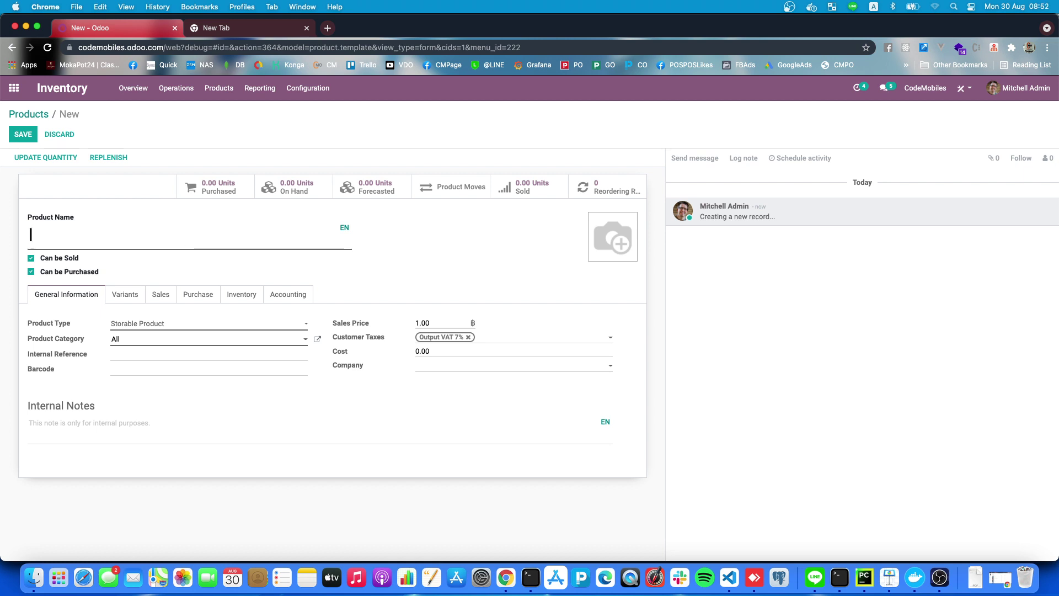
pyautogui.write('ข้าว')
pyautogui.press('BackSpace')
pyautogui.press('BackSpace')
pyautogui.press('BackSpace')
pyautogui.press('BackSpace')
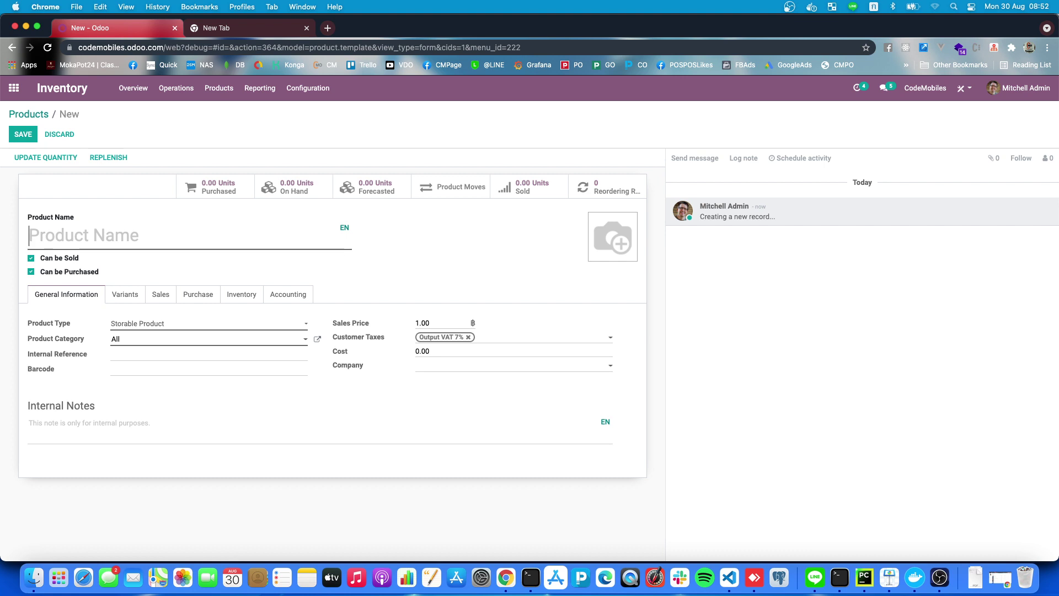
# - Name the new product สินค้า2 and check its default invoicing policy
pyautogui.write('สิน')
pyautogui.write('ค้าๅ')
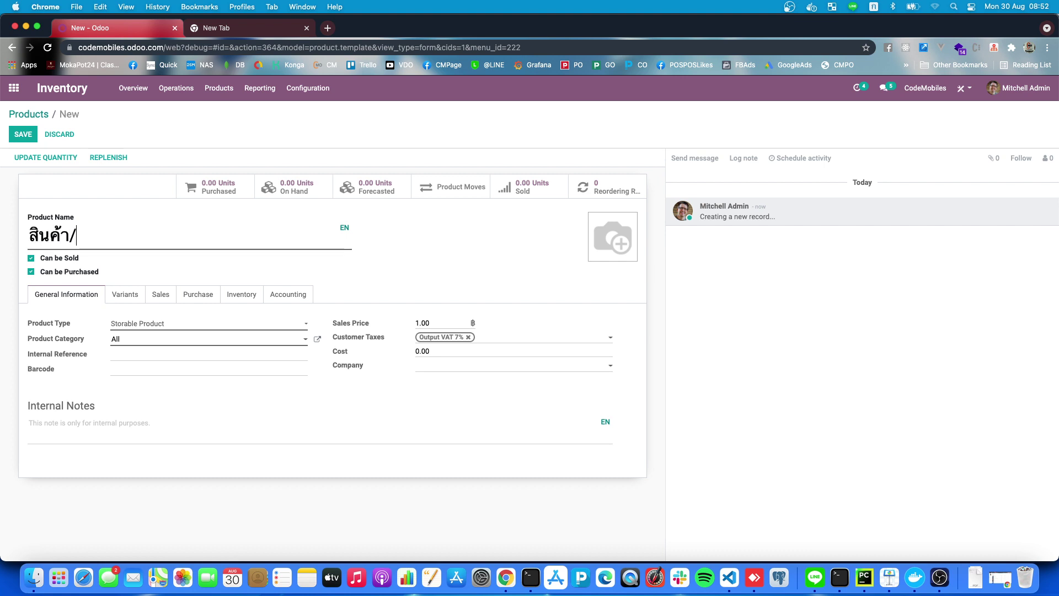
pyautogui.press('BackSpace')
pyautogui.write('2')
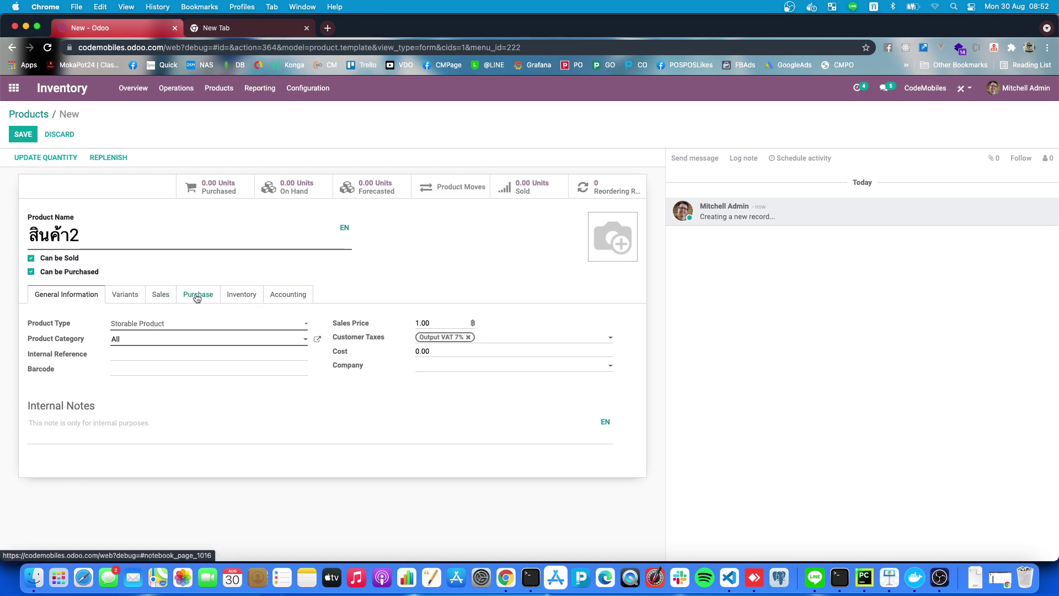
pyautogui.click(149, 296)
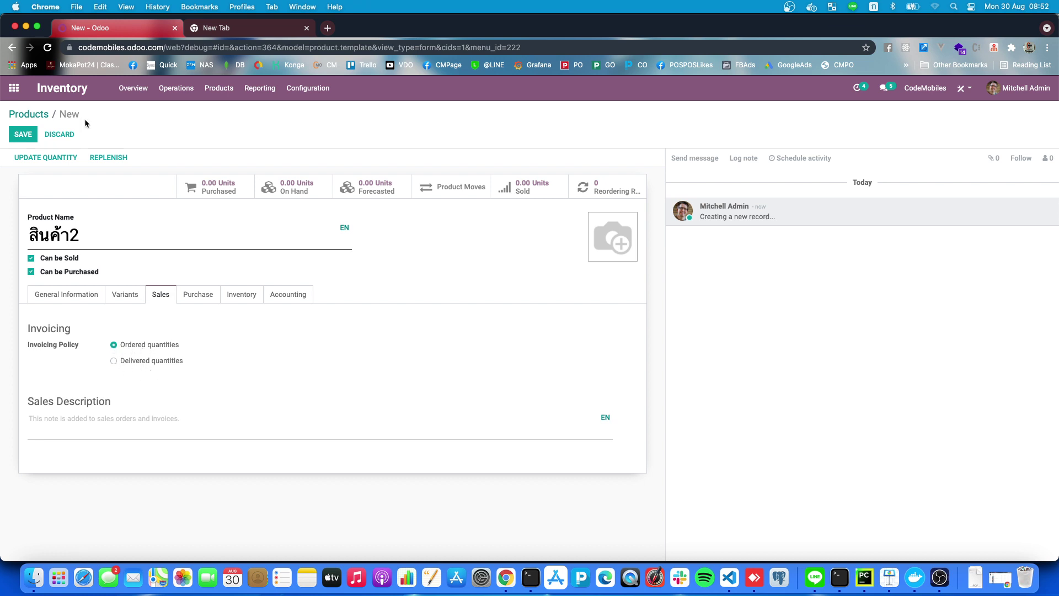
# - Set the product's sales price to 20 and its cost to 10, and save the product
pyautogui.click(65, 295)
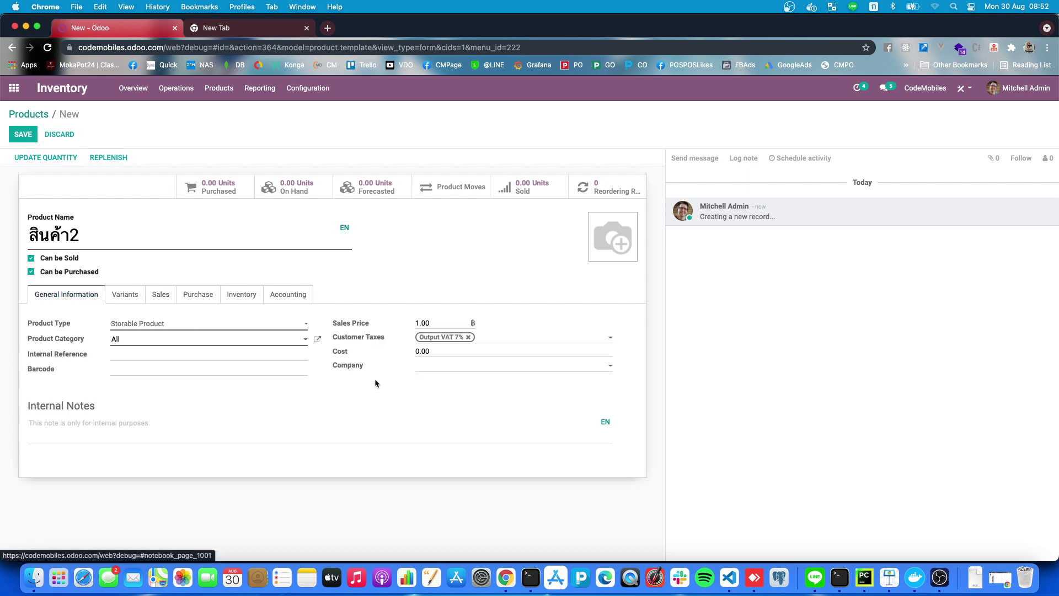
pyautogui.click(424, 324)
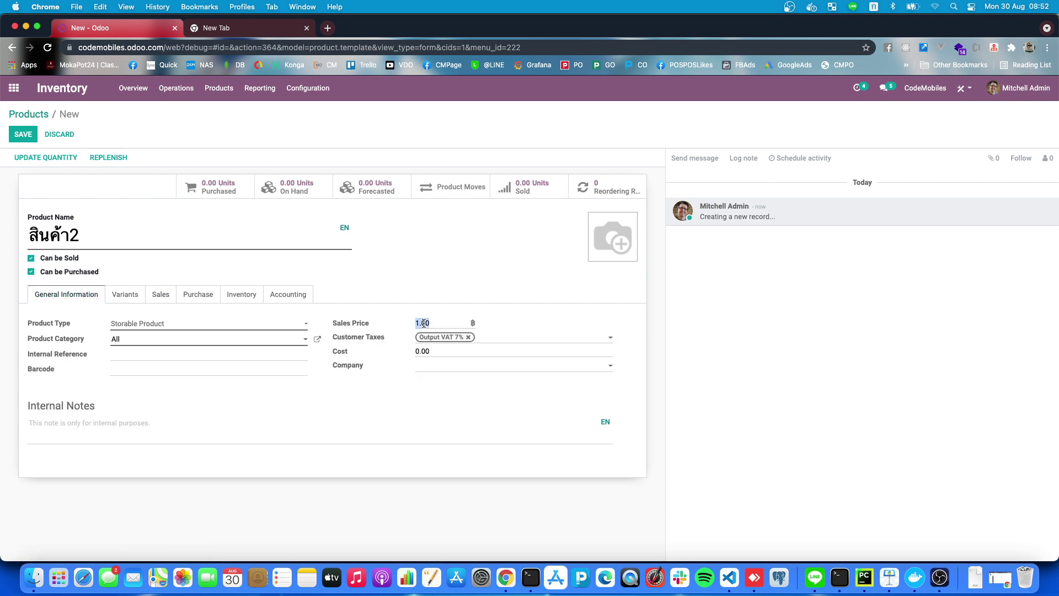
pyautogui.write('200')
pyautogui.press('BackSpace')
pyautogui.click(464, 346)
pyautogui.write('10')
pyautogui.click(23, 134)
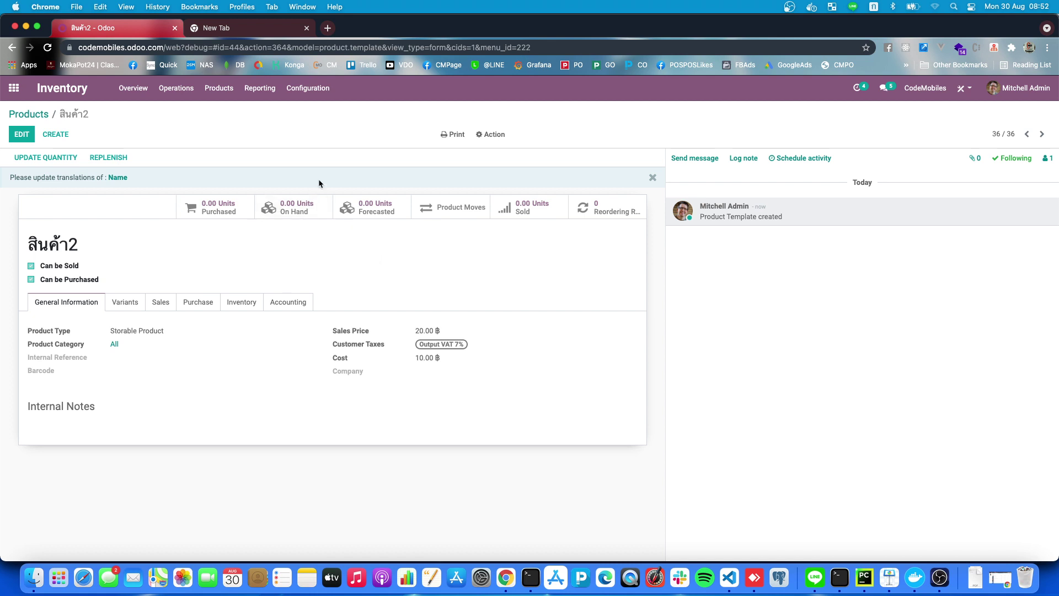
# - Switch to the Sales app and open the list of sales orders
pyautogui.click(14, 89)
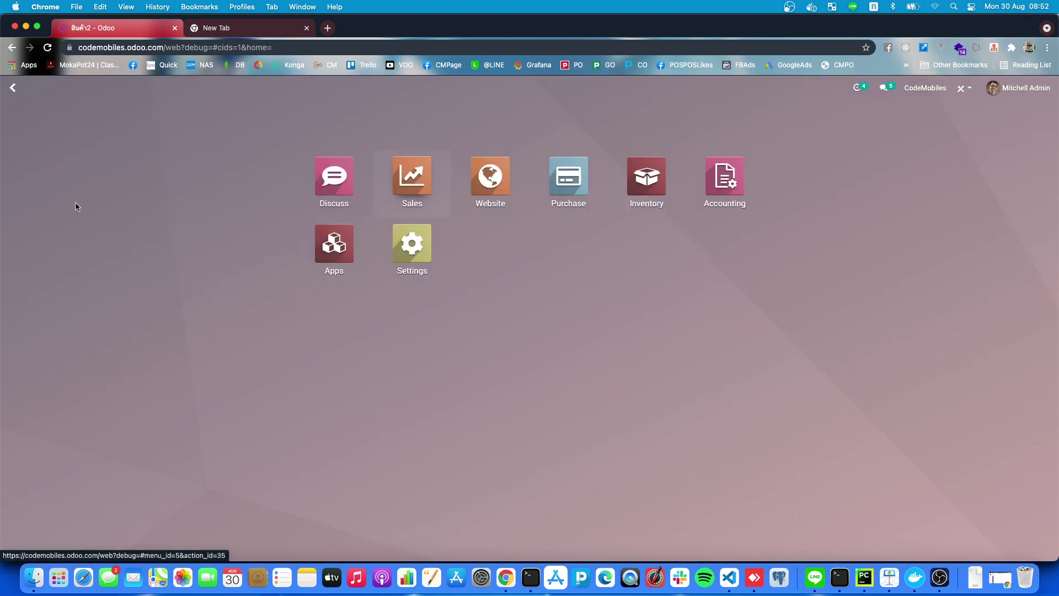
pyautogui.press('Return')
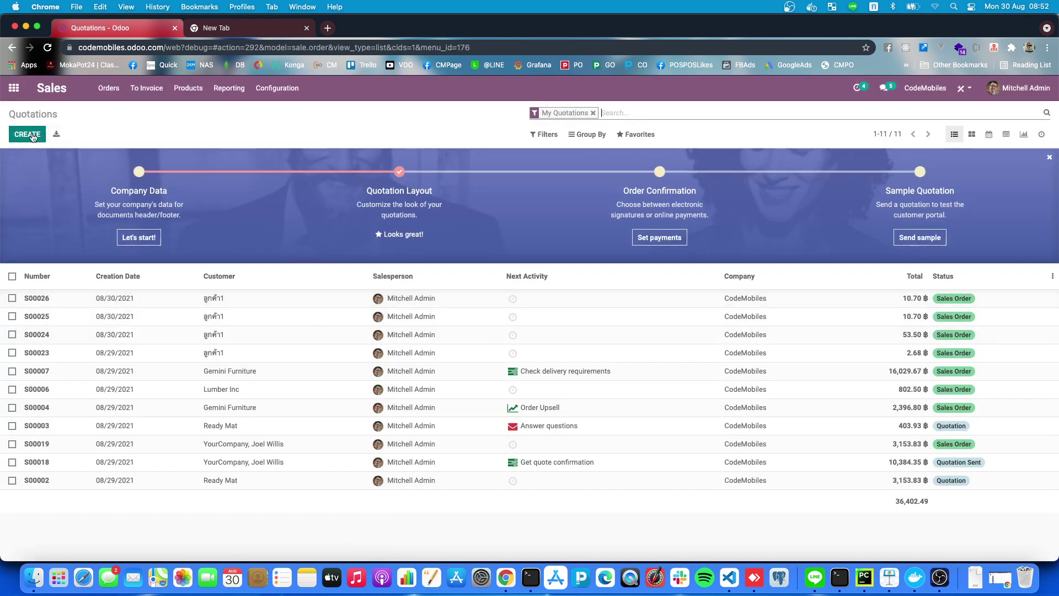
pyautogui.click(109, 89)
pyautogui.click(215, 135)
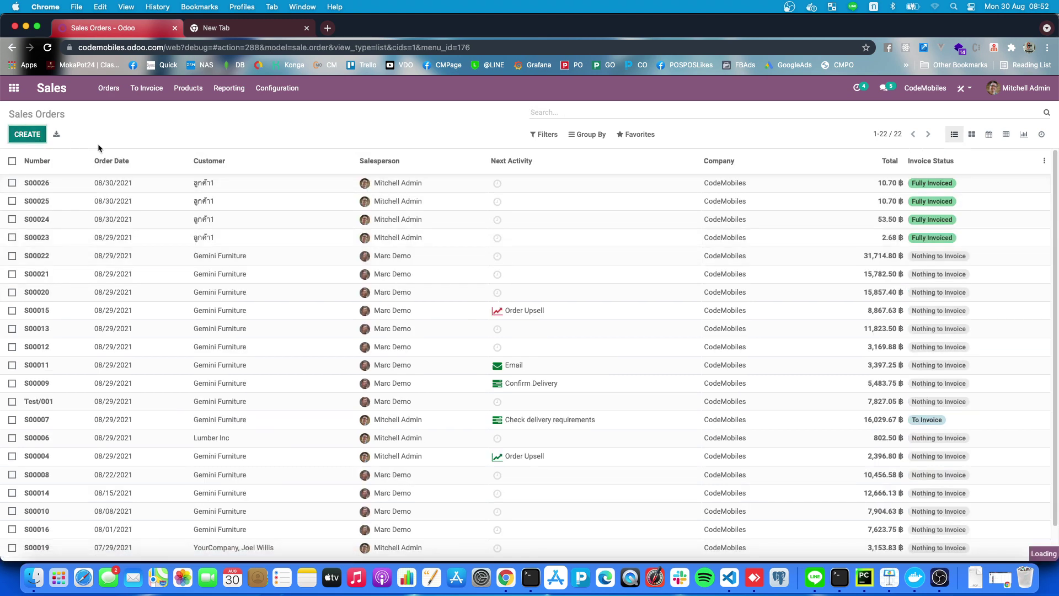
# - Create a new sales order for customer ลูกค้า1 with the product สินค้า2 on its order line, and confirm the order
pyautogui.click(26, 134)
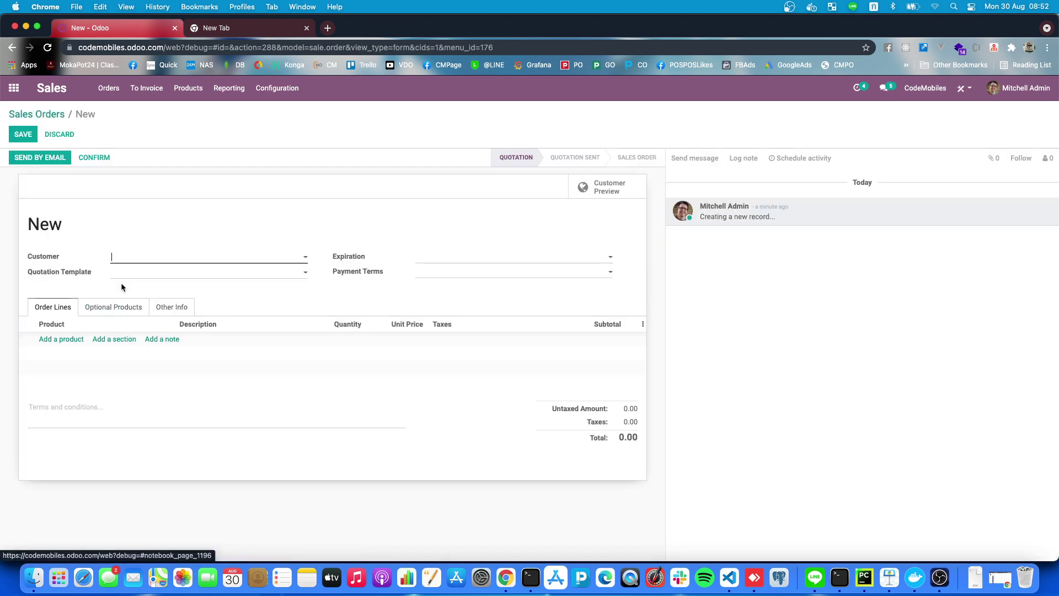
pyautogui.click(142, 258)
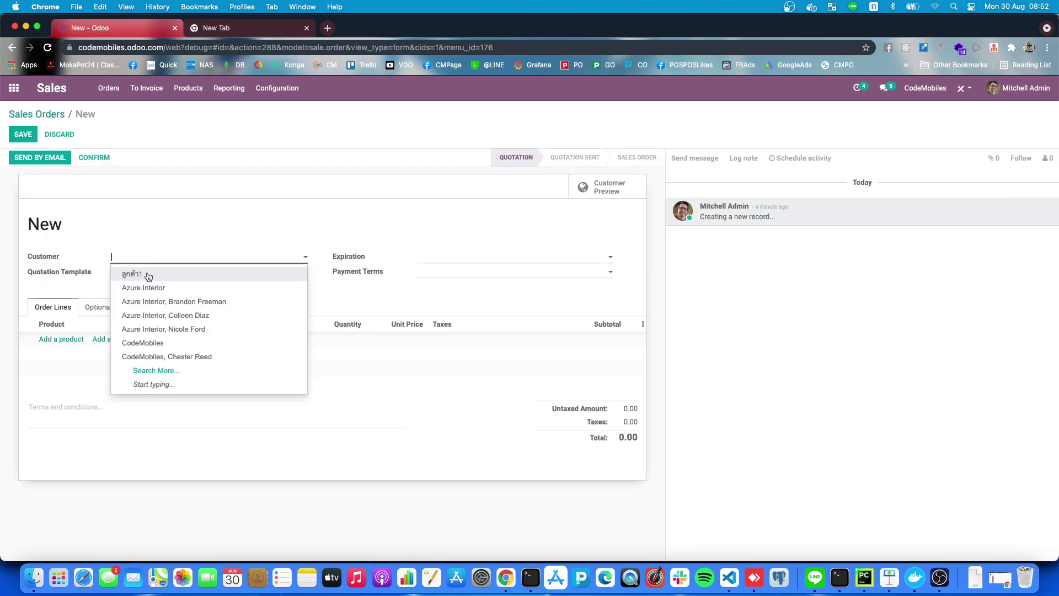
pyautogui.click(148, 275)
pyautogui.click(63, 339)
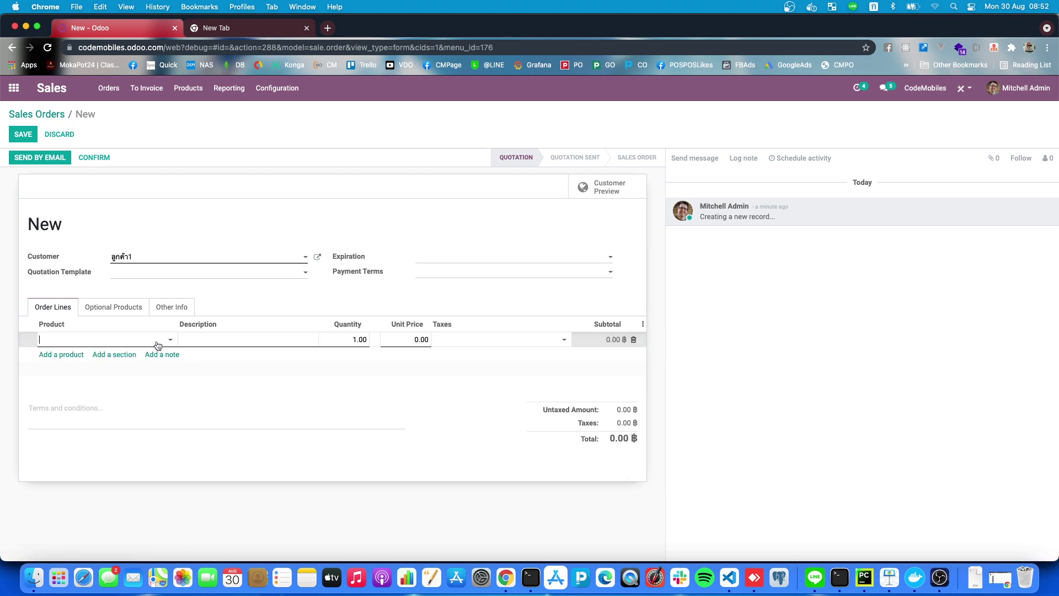
pyautogui.write('ส')
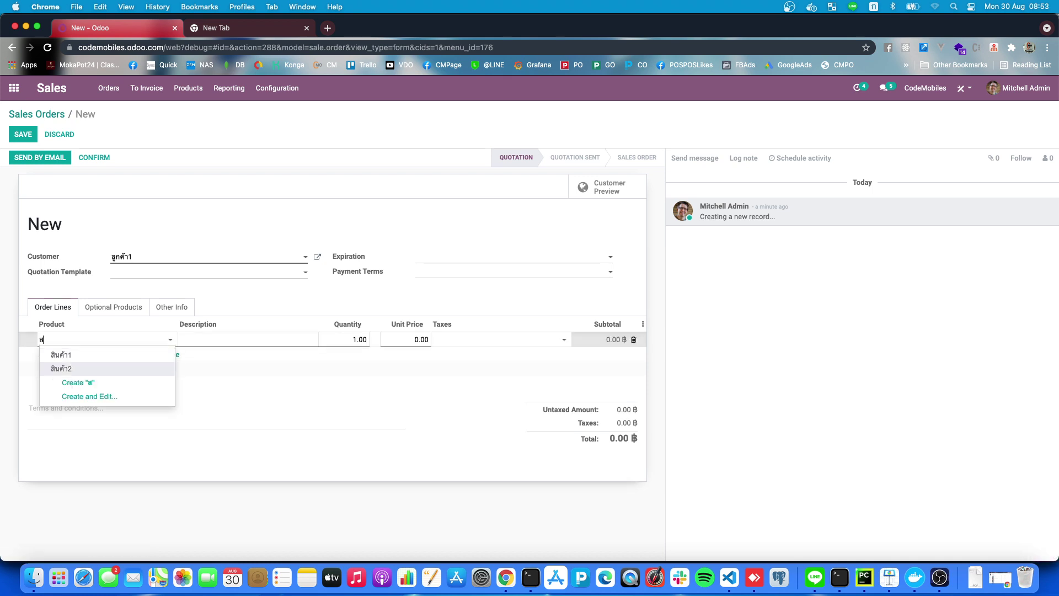
pyautogui.press('Return')
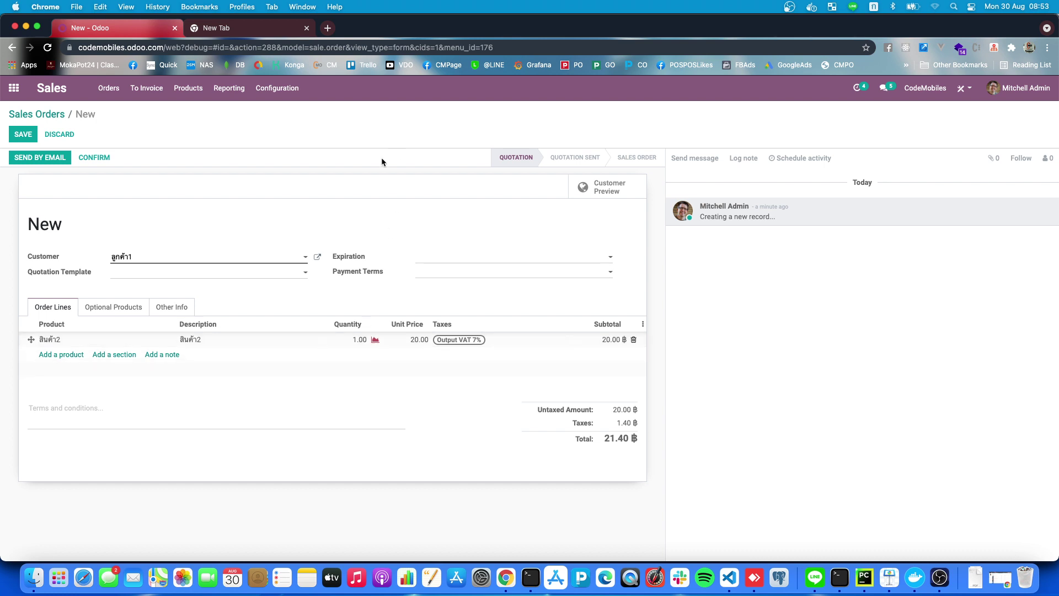
pyautogui.click(93, 160)
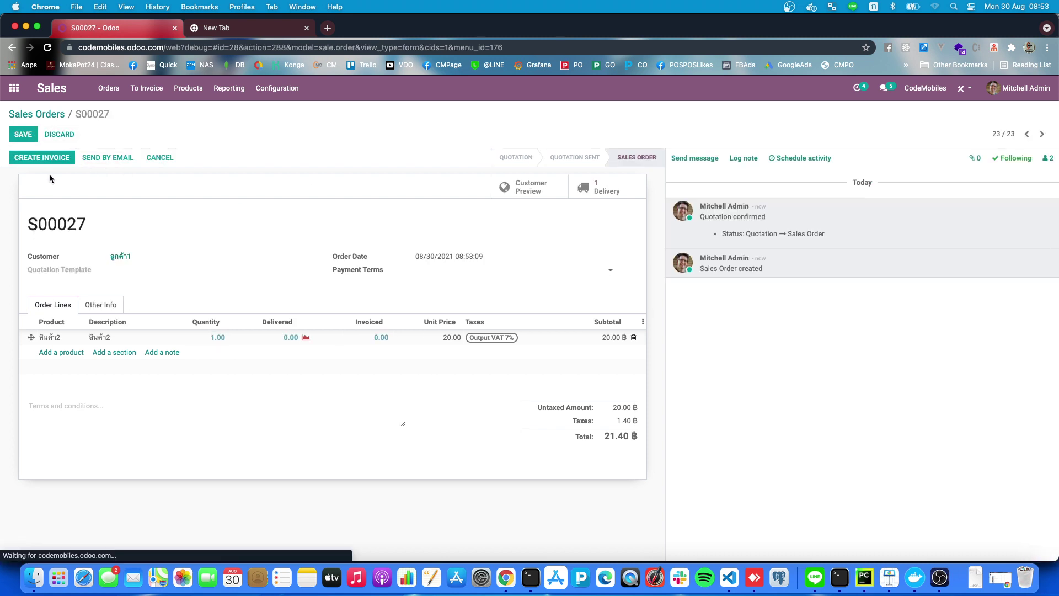
# - Create a regular invoice from the confirmed sales order, view the draft, and confirm it
pyautogui.click(60, 160)
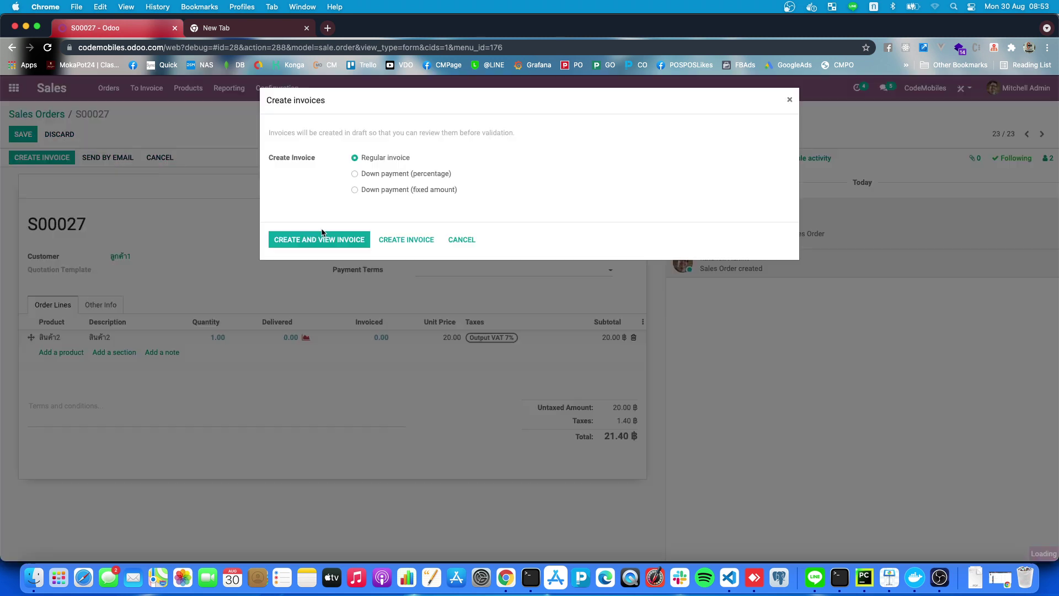
pyautogui.click(361, 243)
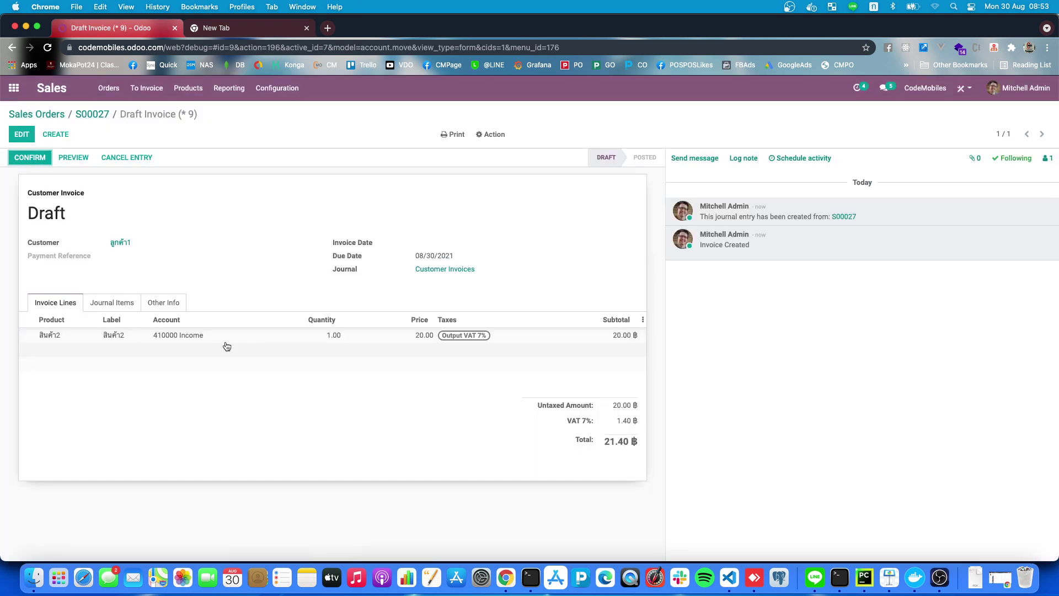
pyautogui.click(20, 160)
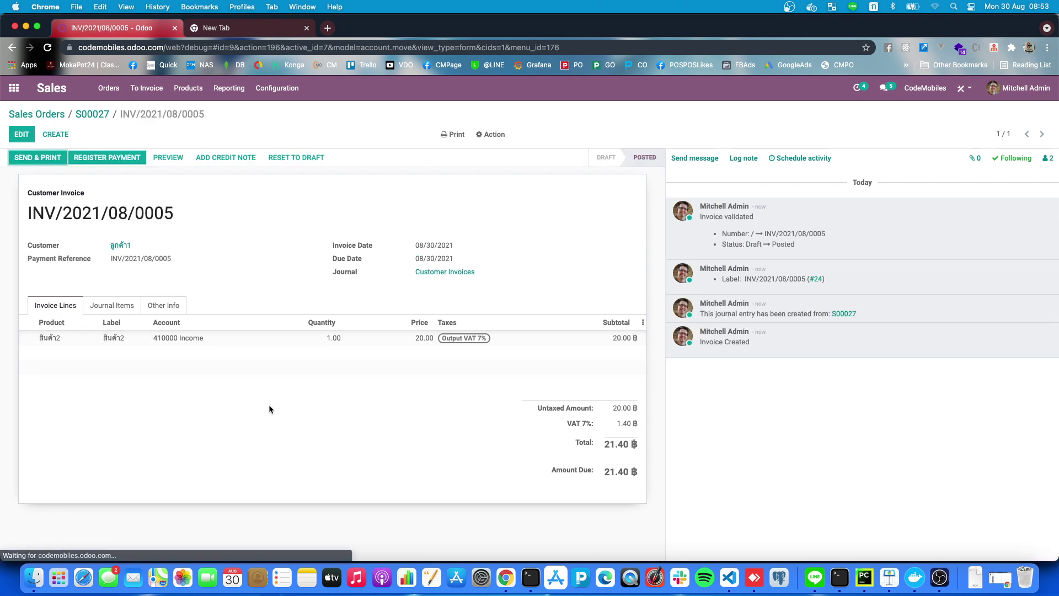
# - Register the invoice's full payment using the Cash journal
pyautogui.click(107, 157)
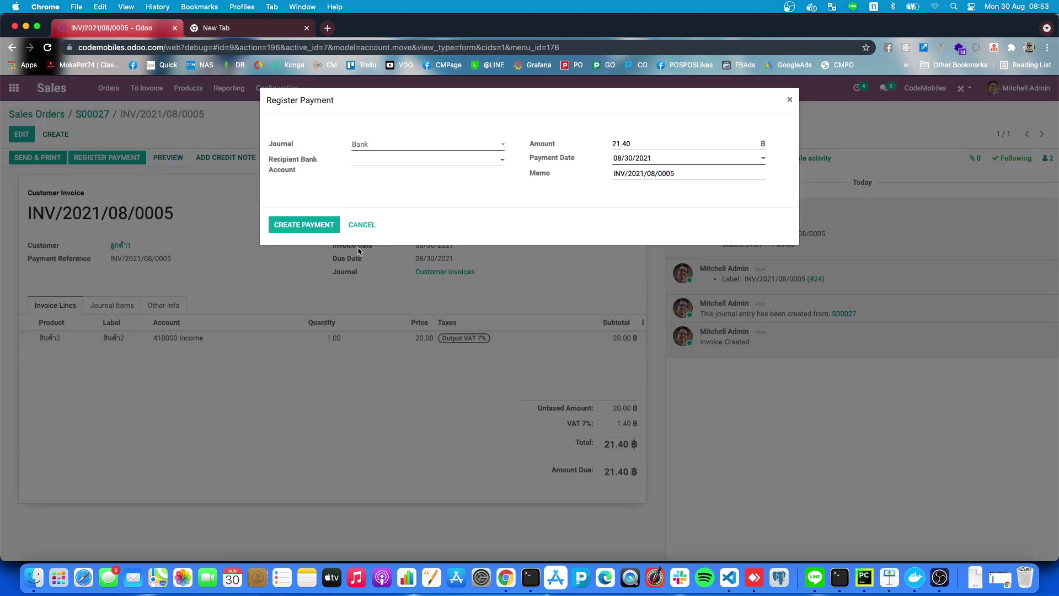
pyautogui.click(385, 146)
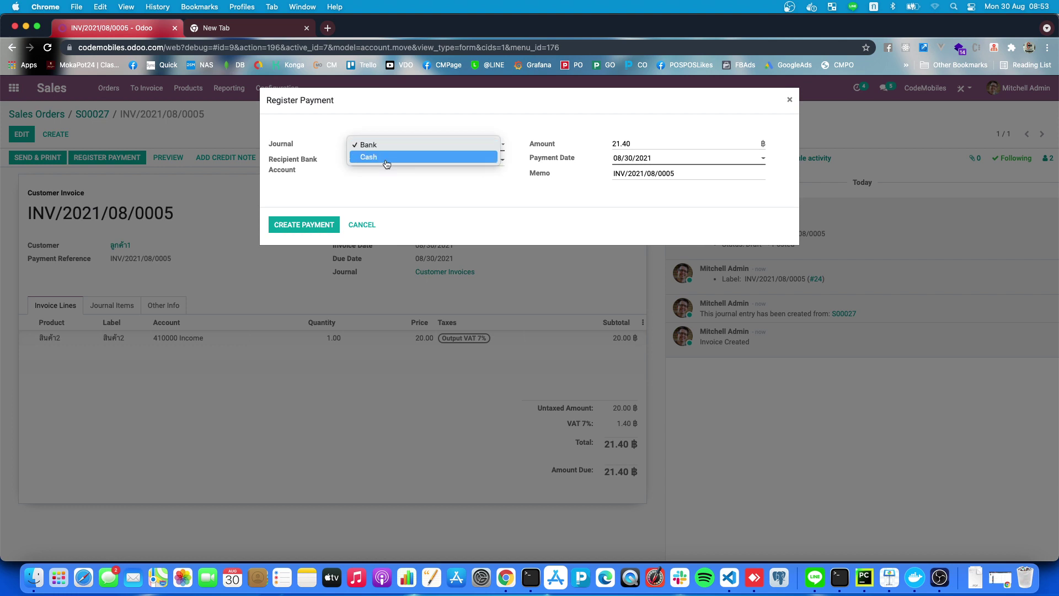
pyautogui.click(386, 158)
pyautogui.click(328, 224)
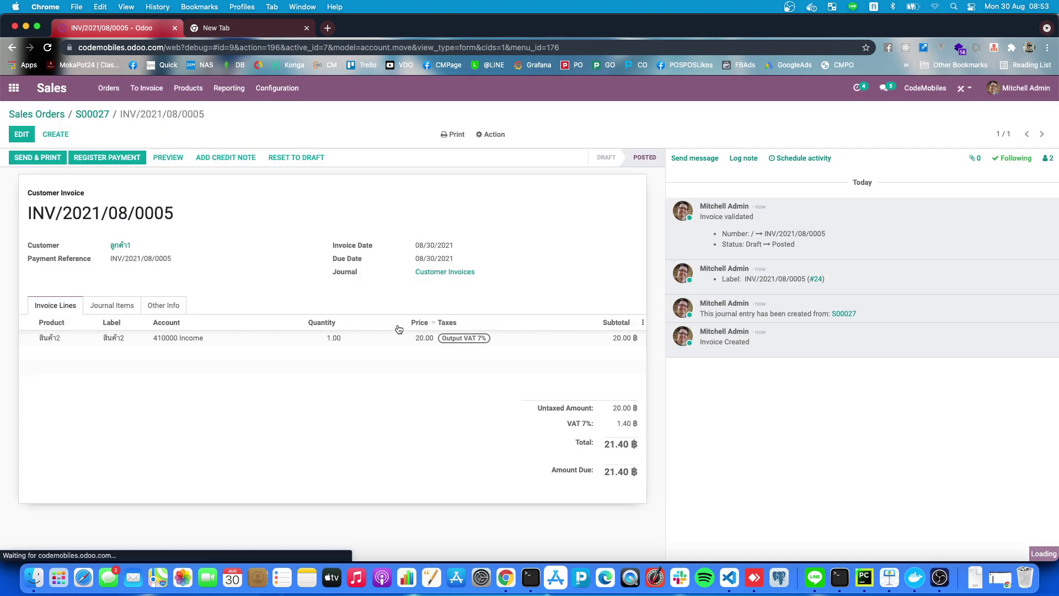